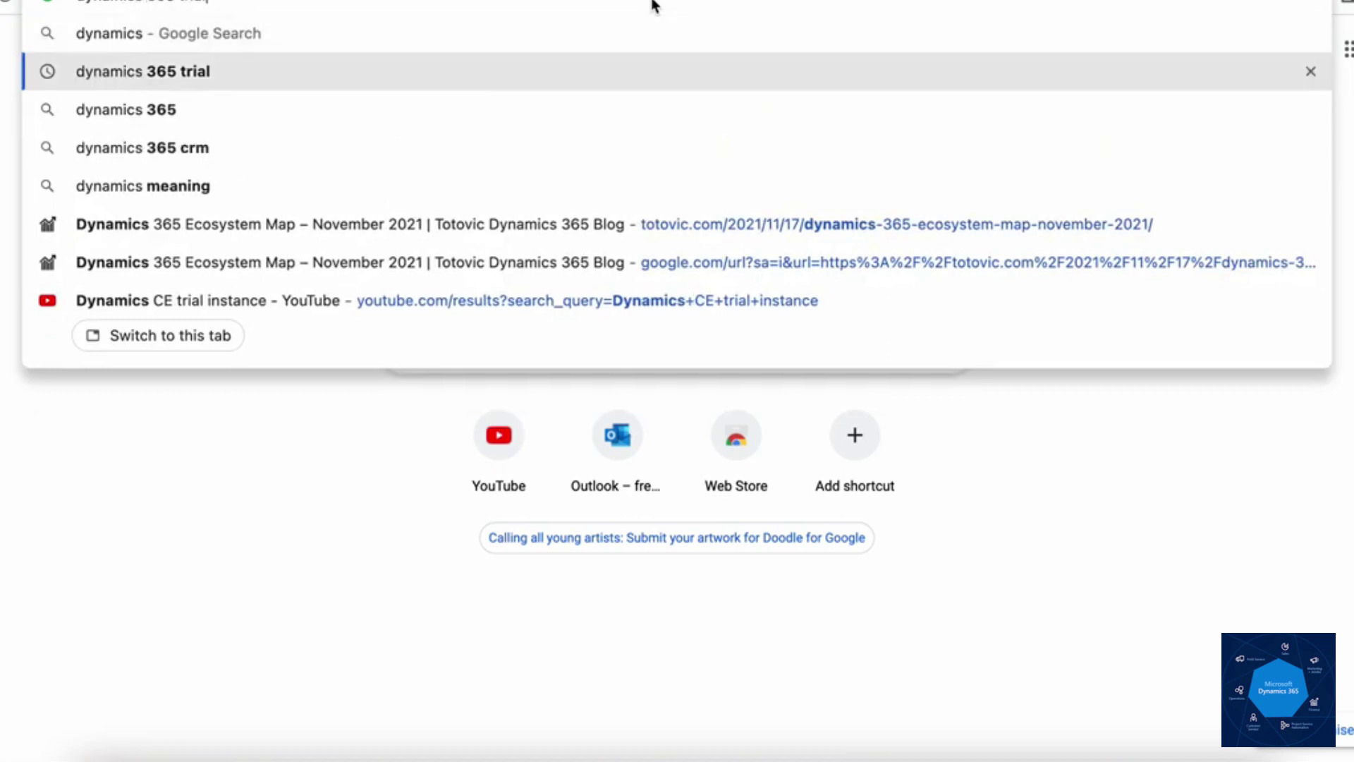
# Step: Search Google for 'dynamics 365 trial' and open Microsoft's Dynamics 365 free trial page
pyautogui.press('Return')
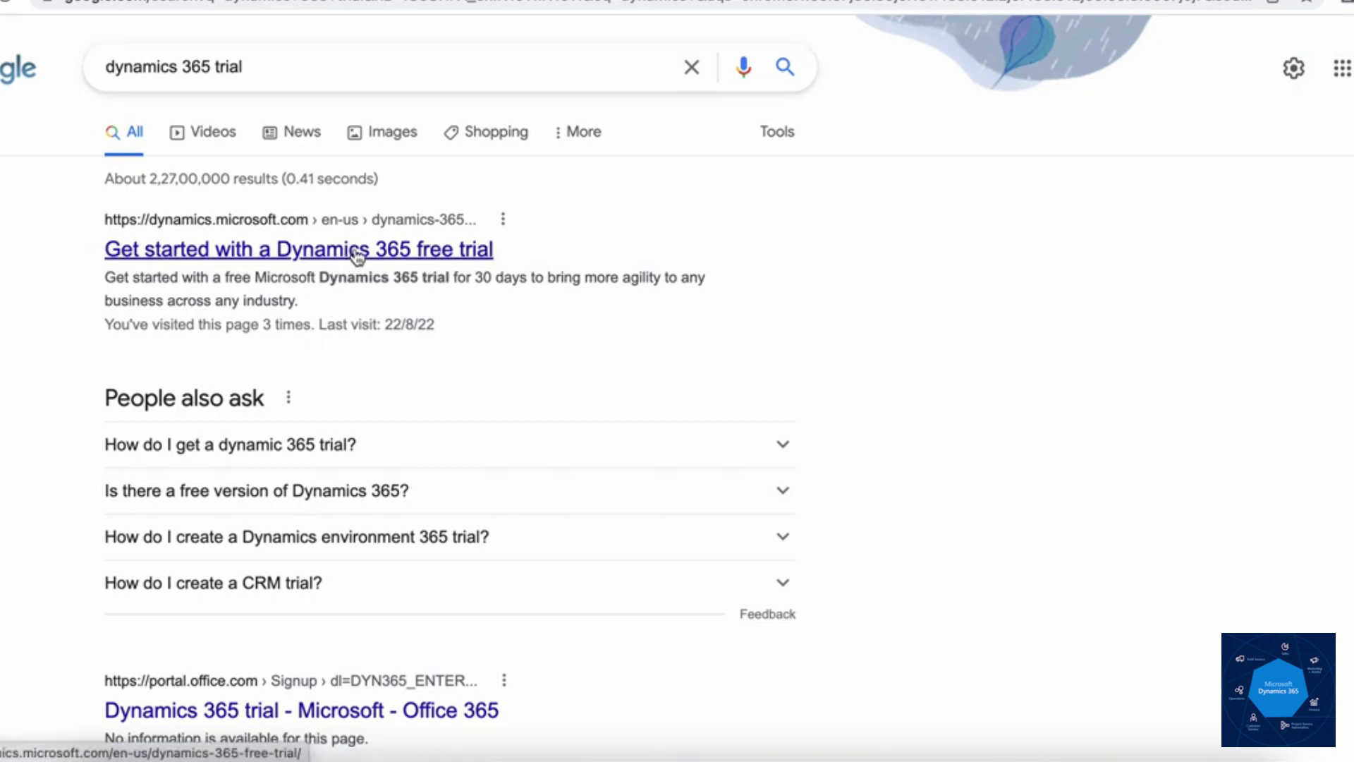
pyautogui.click(358, 254)
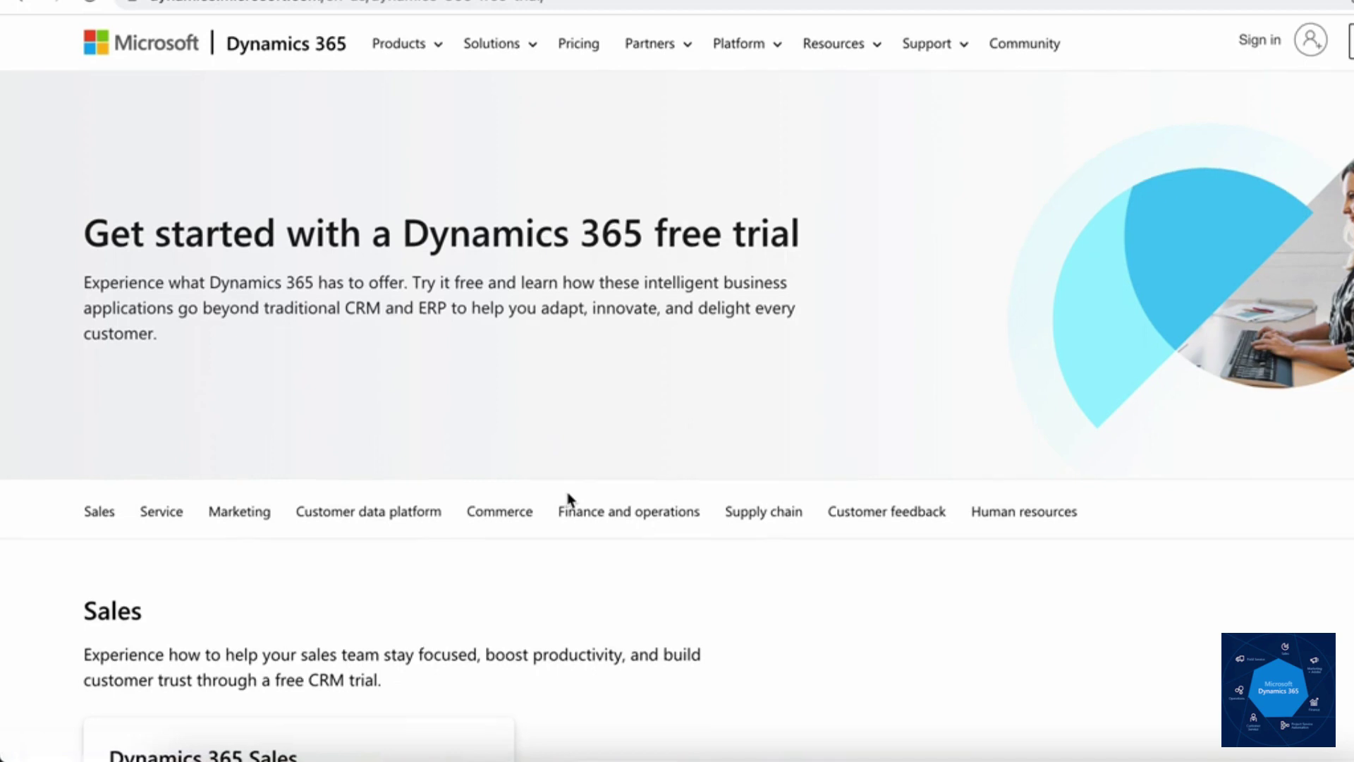
pyautogui.scroll(-5, 570, 499)
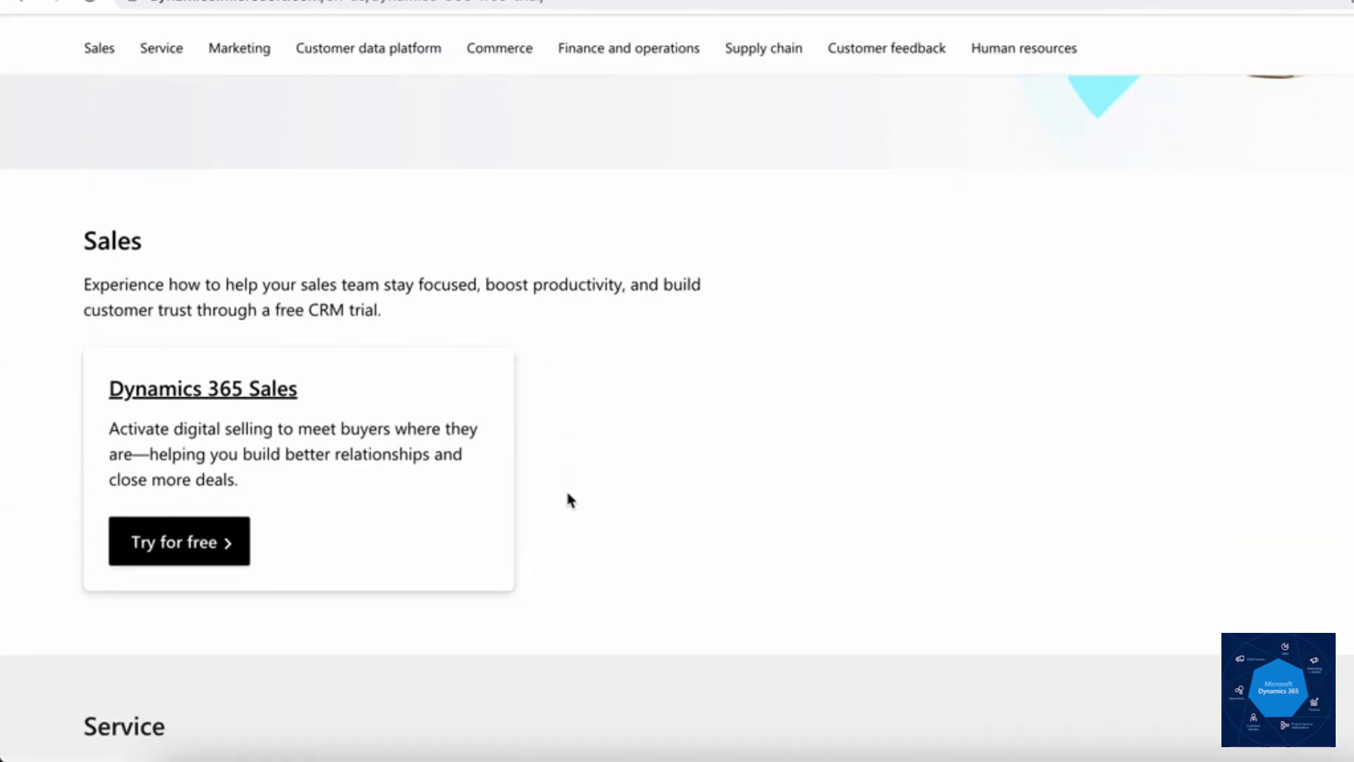
pyautogui.scroll(-7, 572, 500)
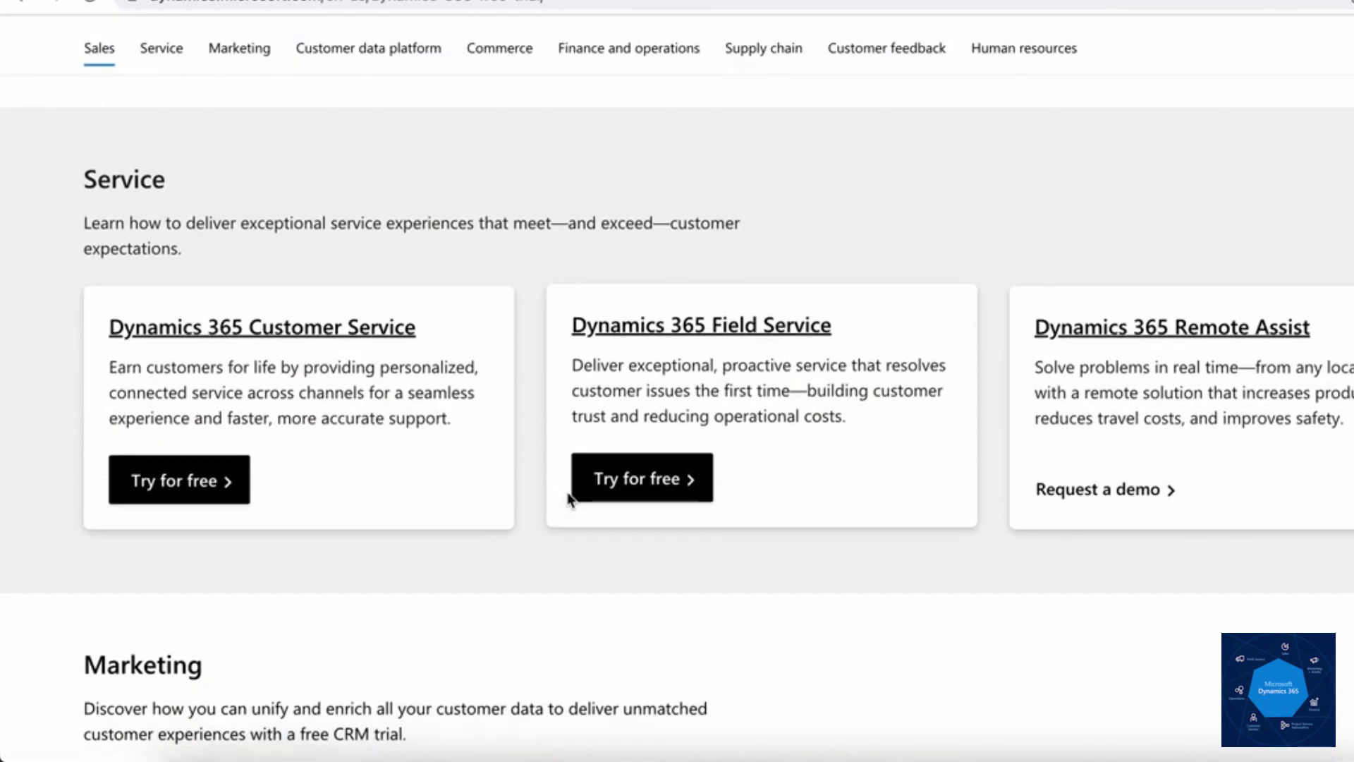
pyautogui.scroll(3, 570, 499)
pyautogui.scroll(-4, 570, 500)
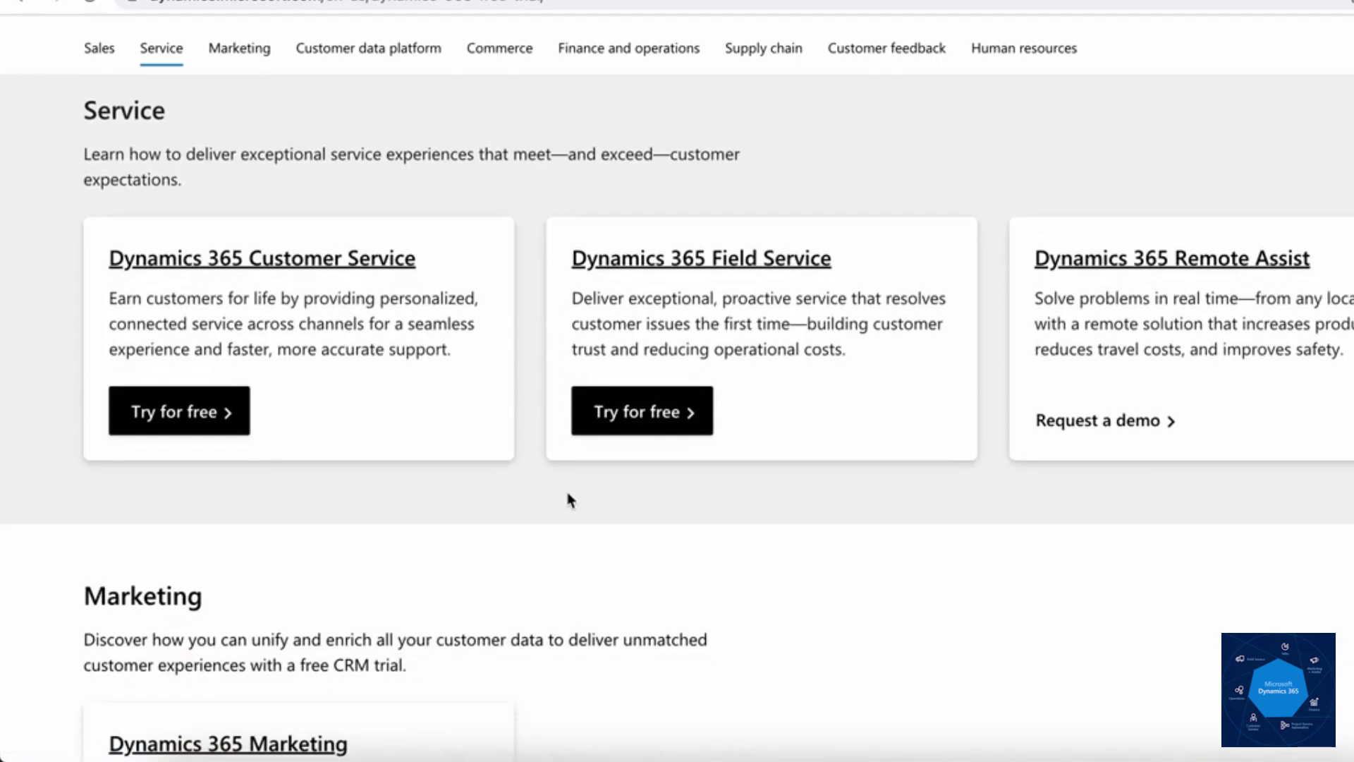
pyautogui.scroll(-7, 567, 498)
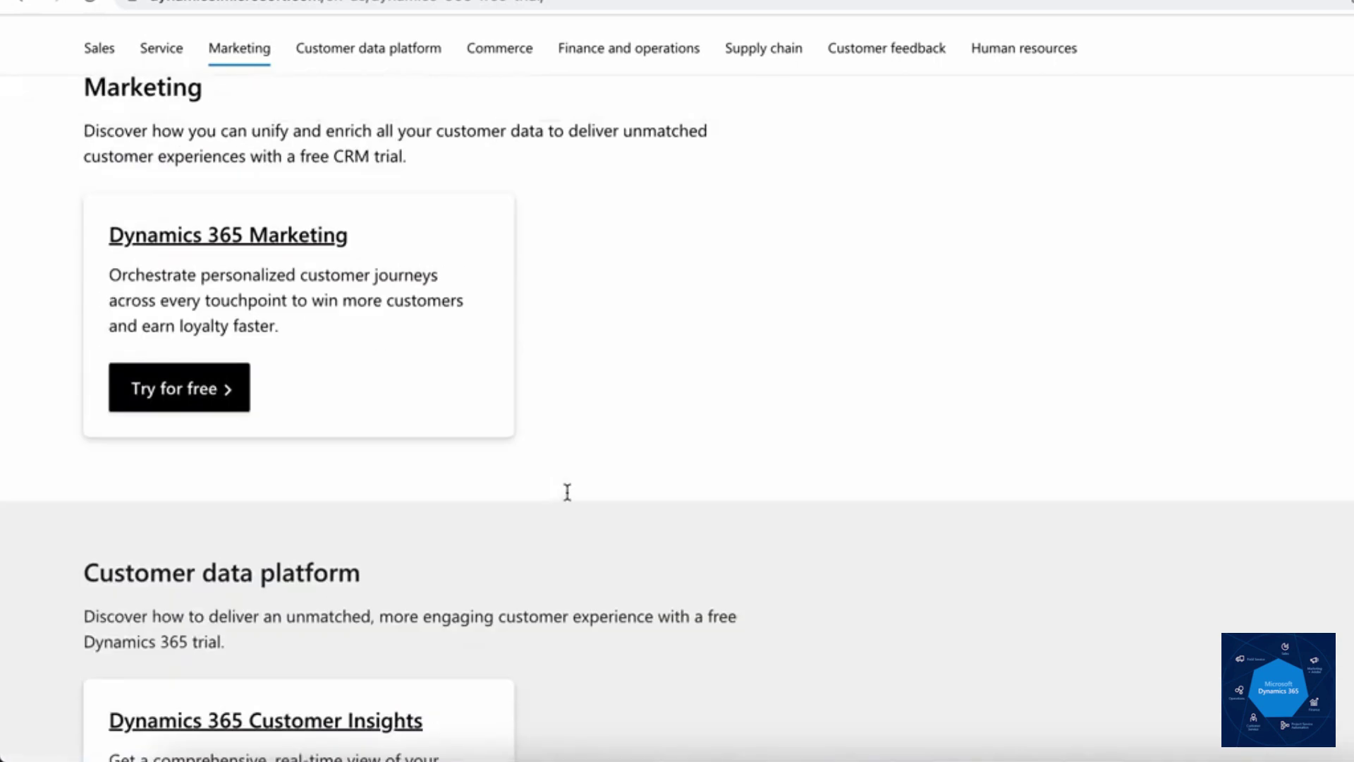
pyautogui.scroll(12, 567, 494)
pyautogui.scroll(2, 596, 566)
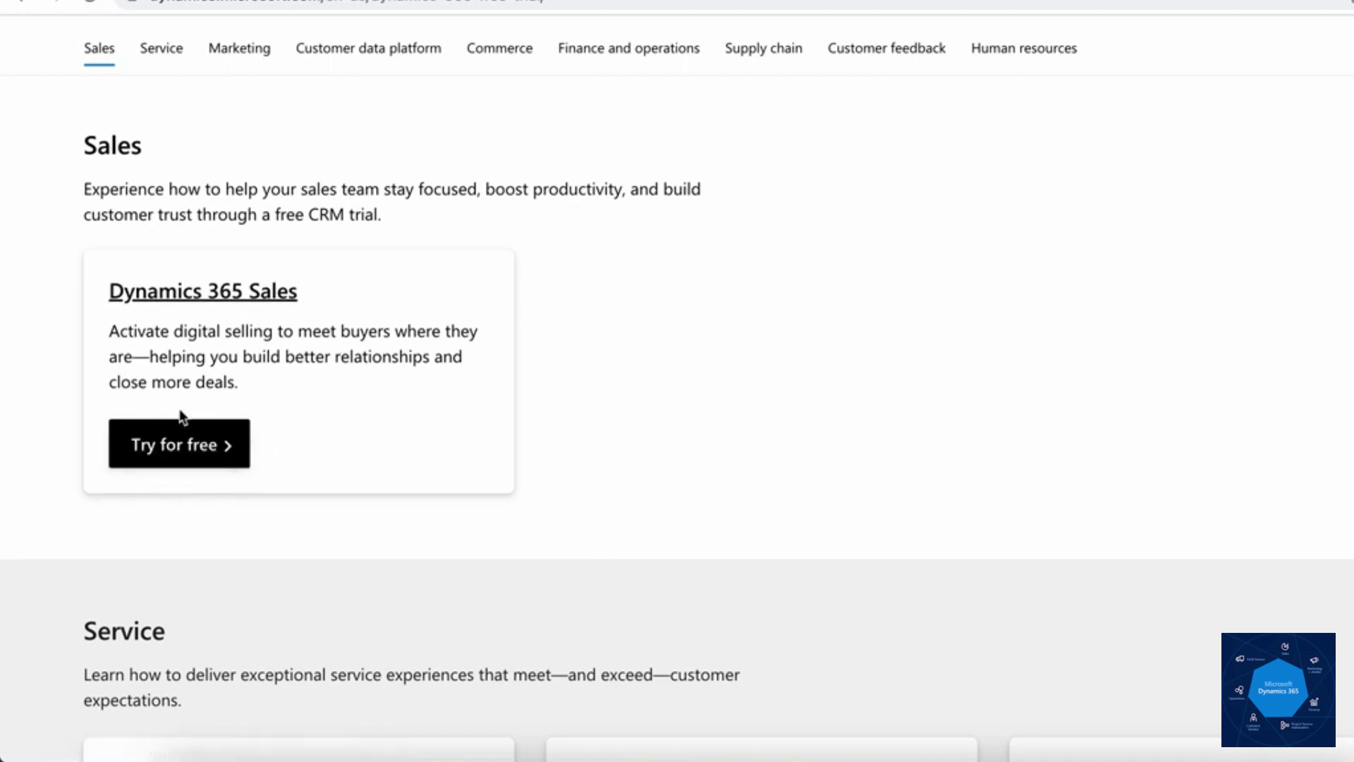
# Step: Start the Dynamics 365 Sales free trial with the signup email address, agreeing to the subscription terms
pyautogui.click(182, 451)
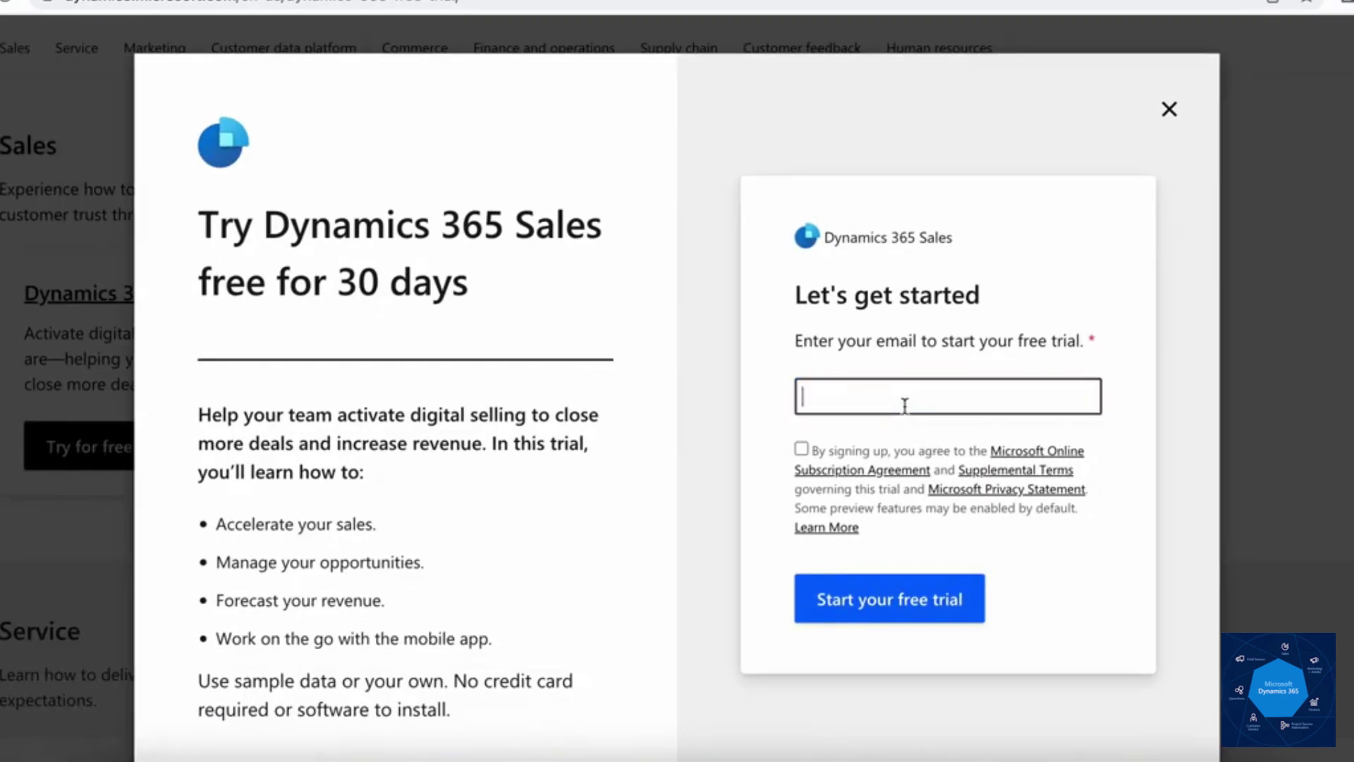
pyautogui.click(905, 405)
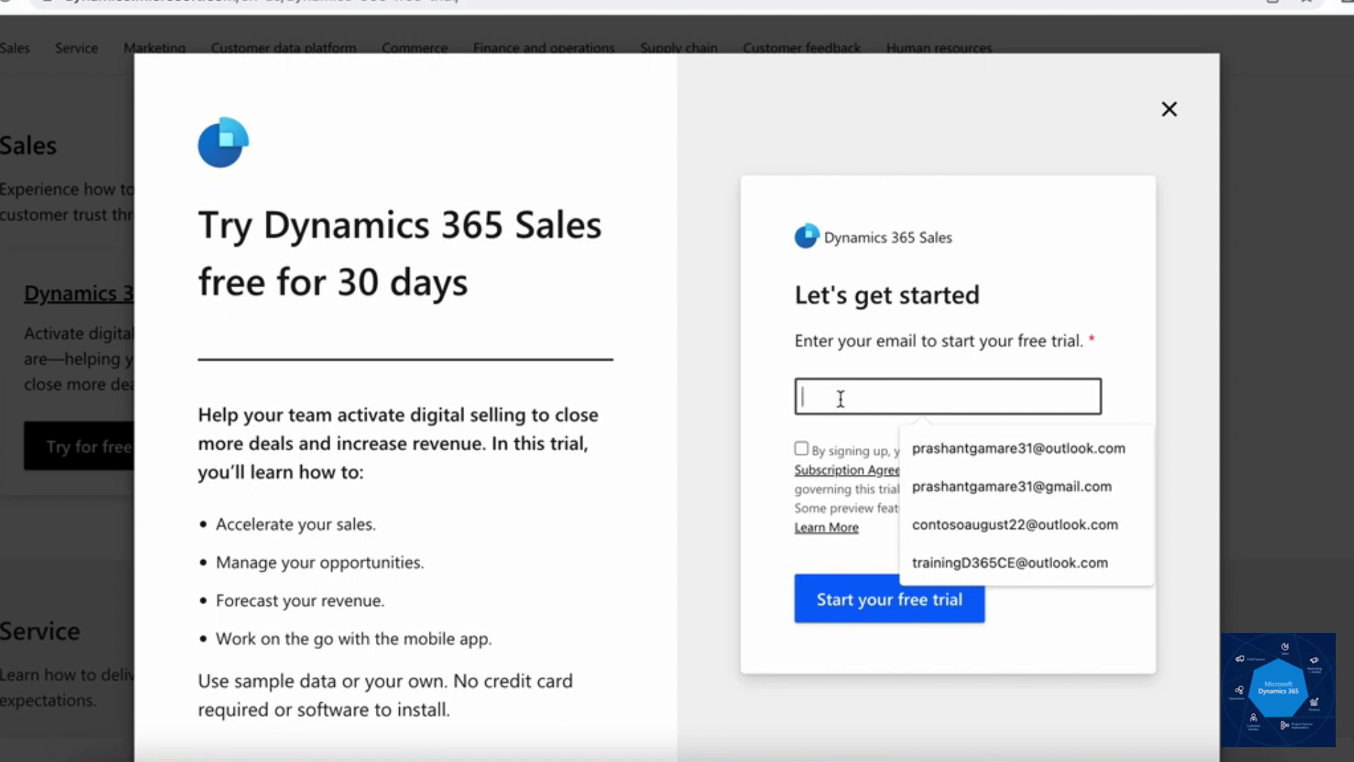
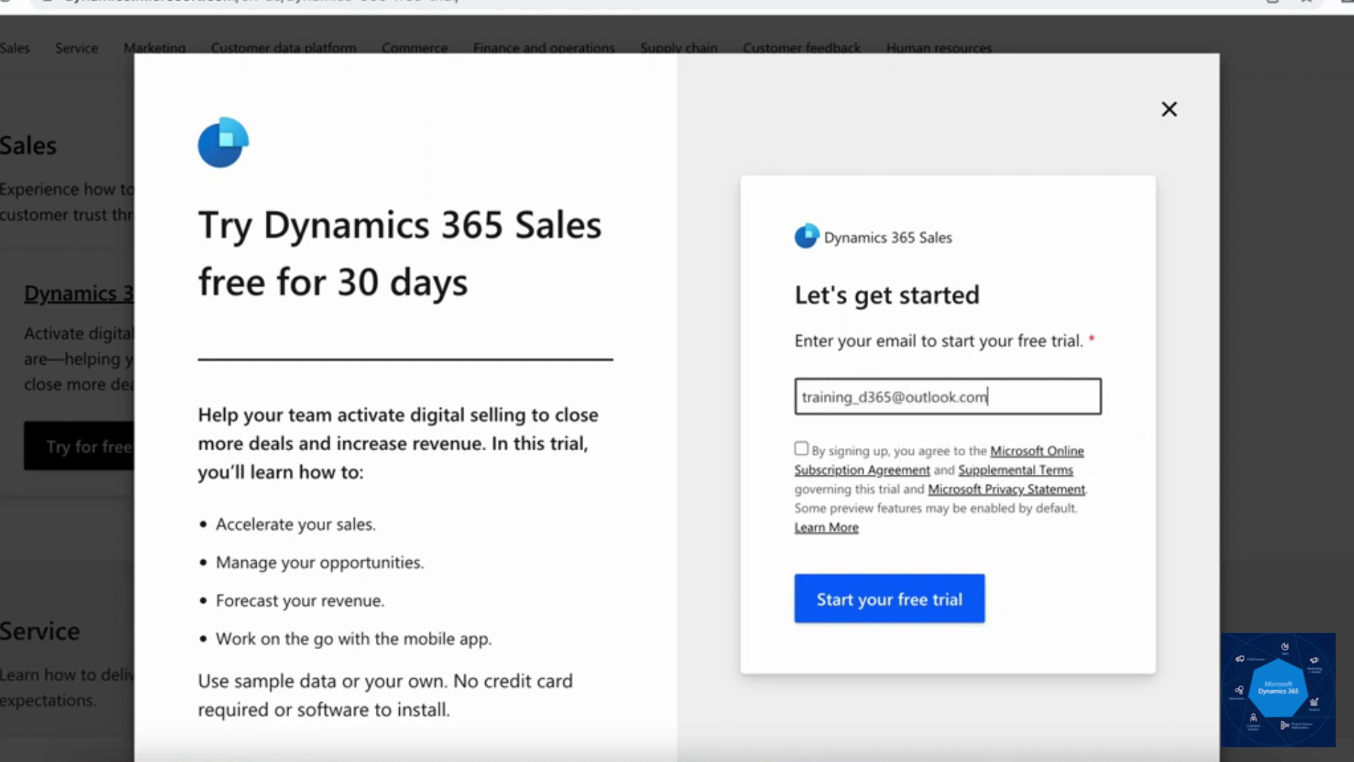
pyautogui.click(803, 450)
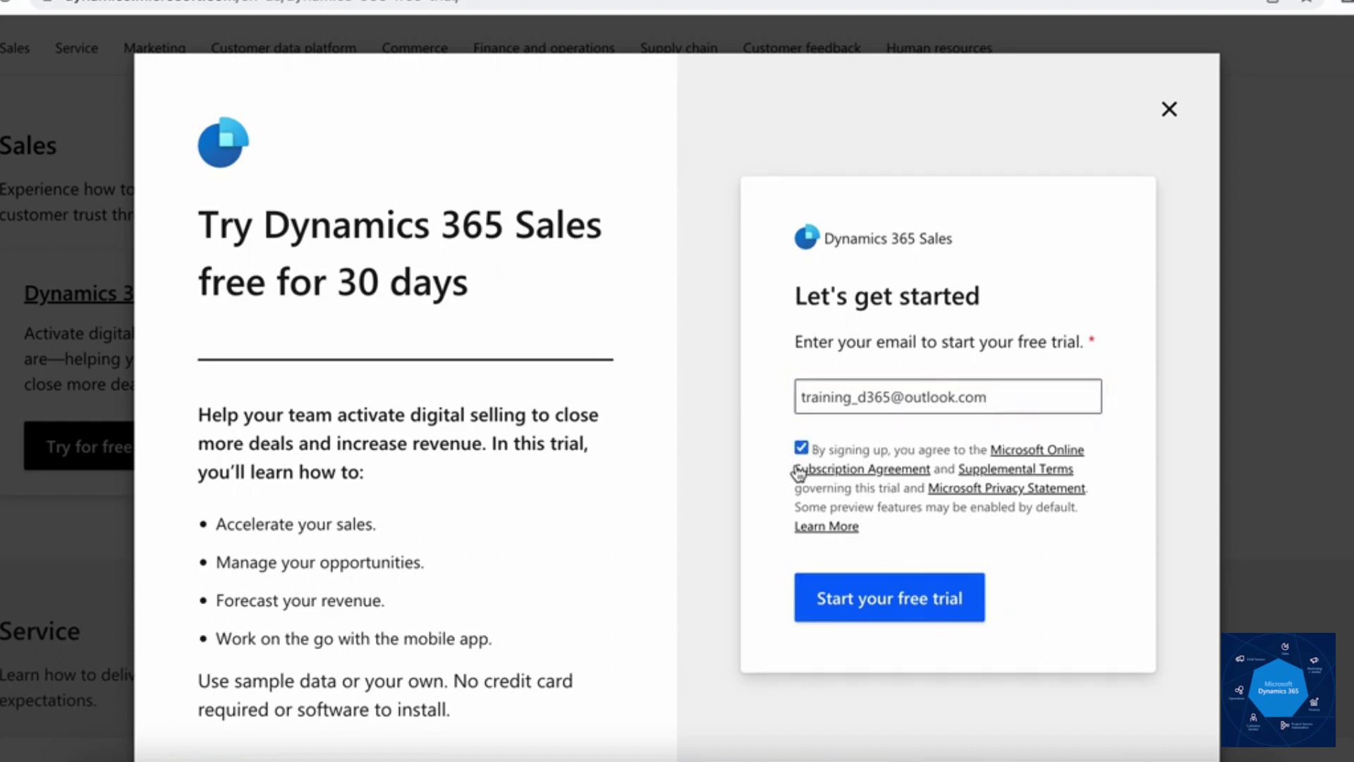
pyautogui.click(904, 615)
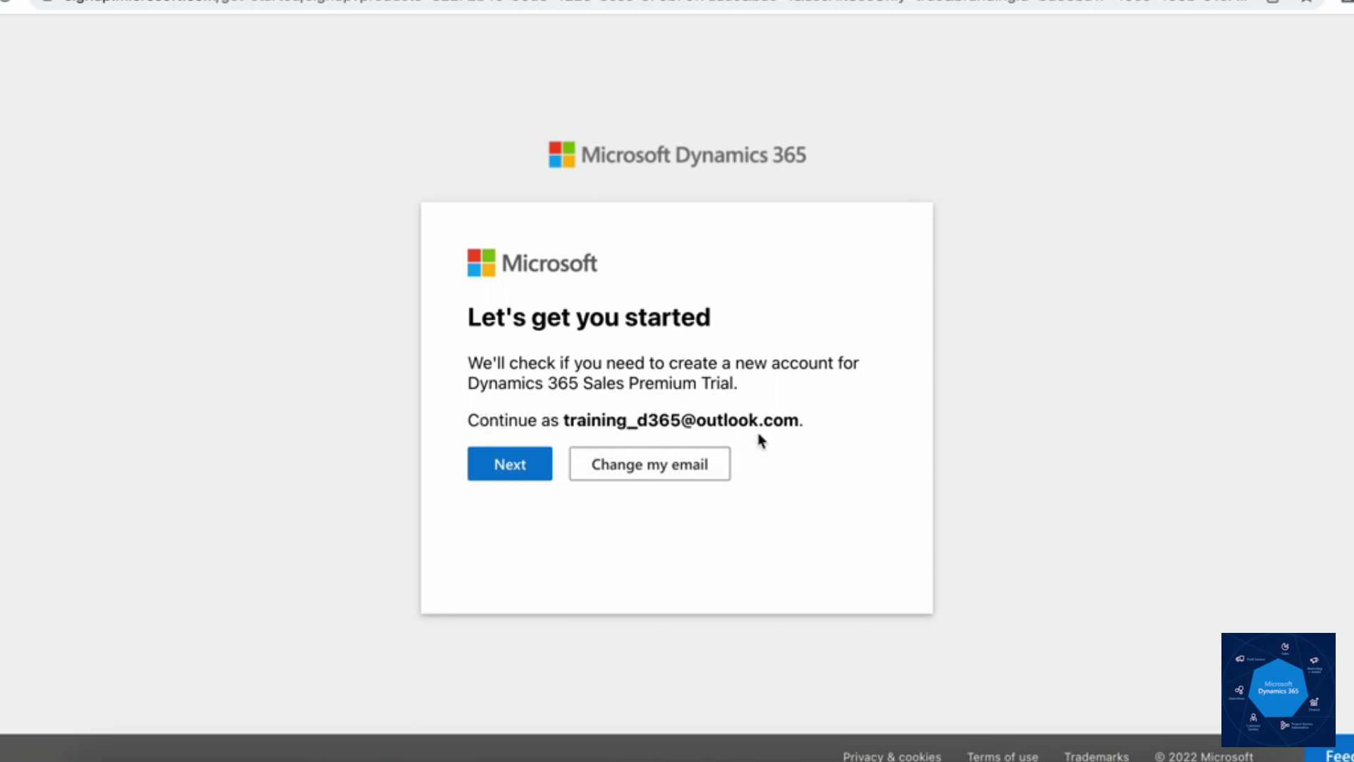
# Step: Continue with the shown email and sign in by pasting the account password
pyautogui.click(522, 469)
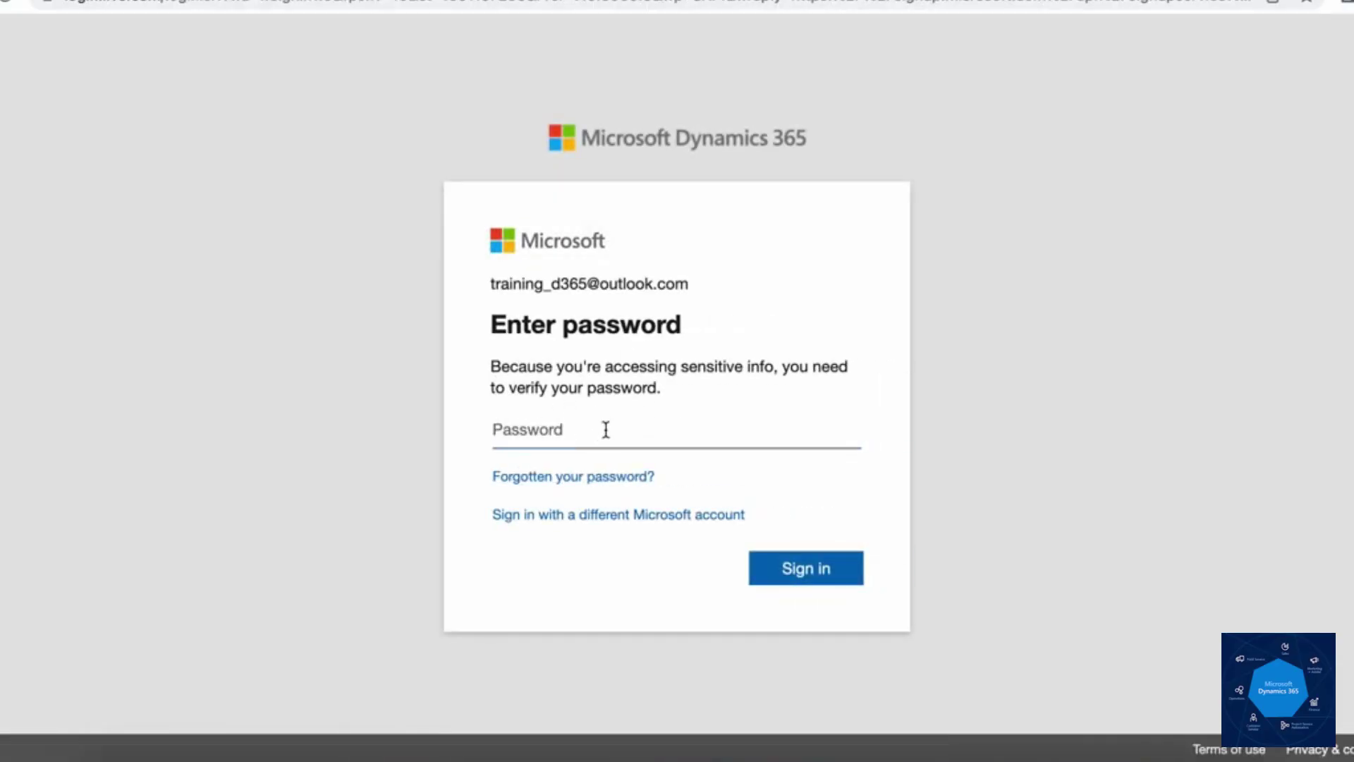
pyautogui.hotkey('ctrl', 'v')
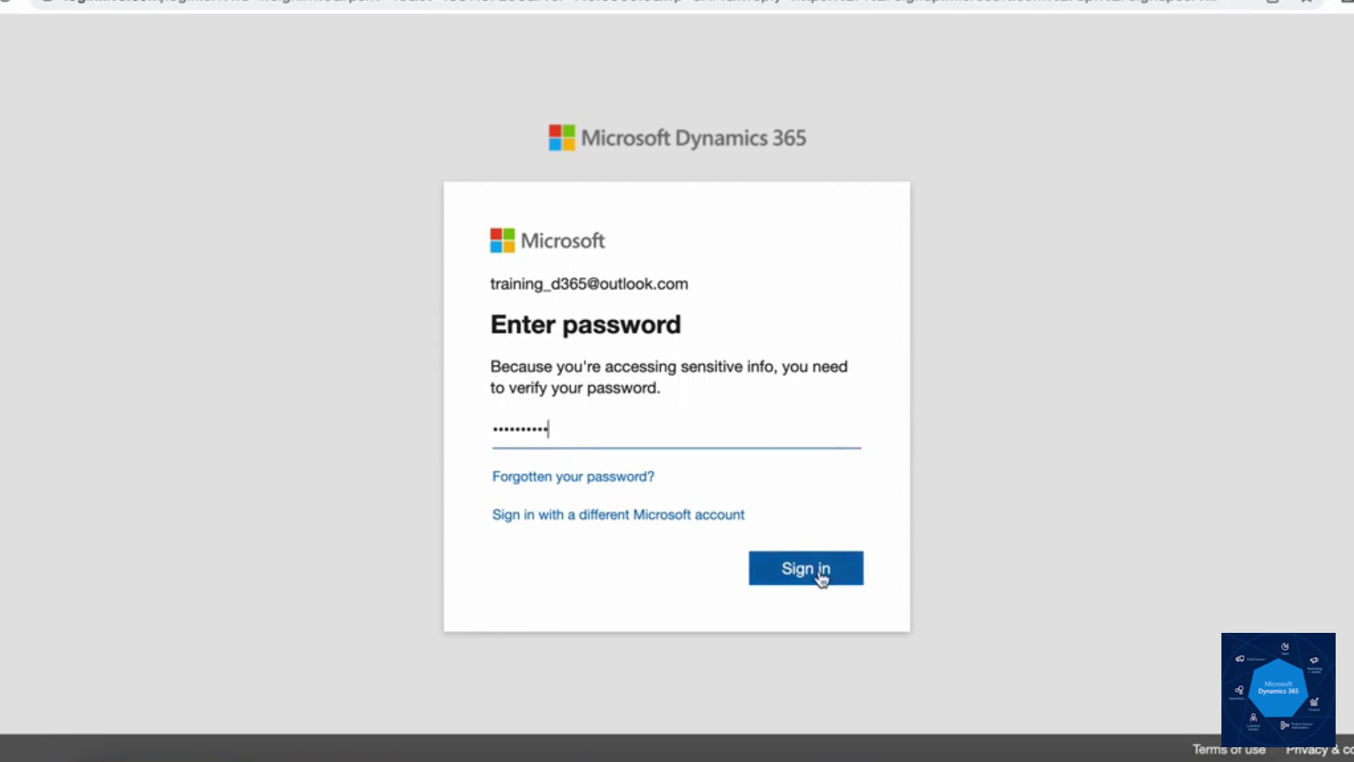
pyautogui.click(817, 572)
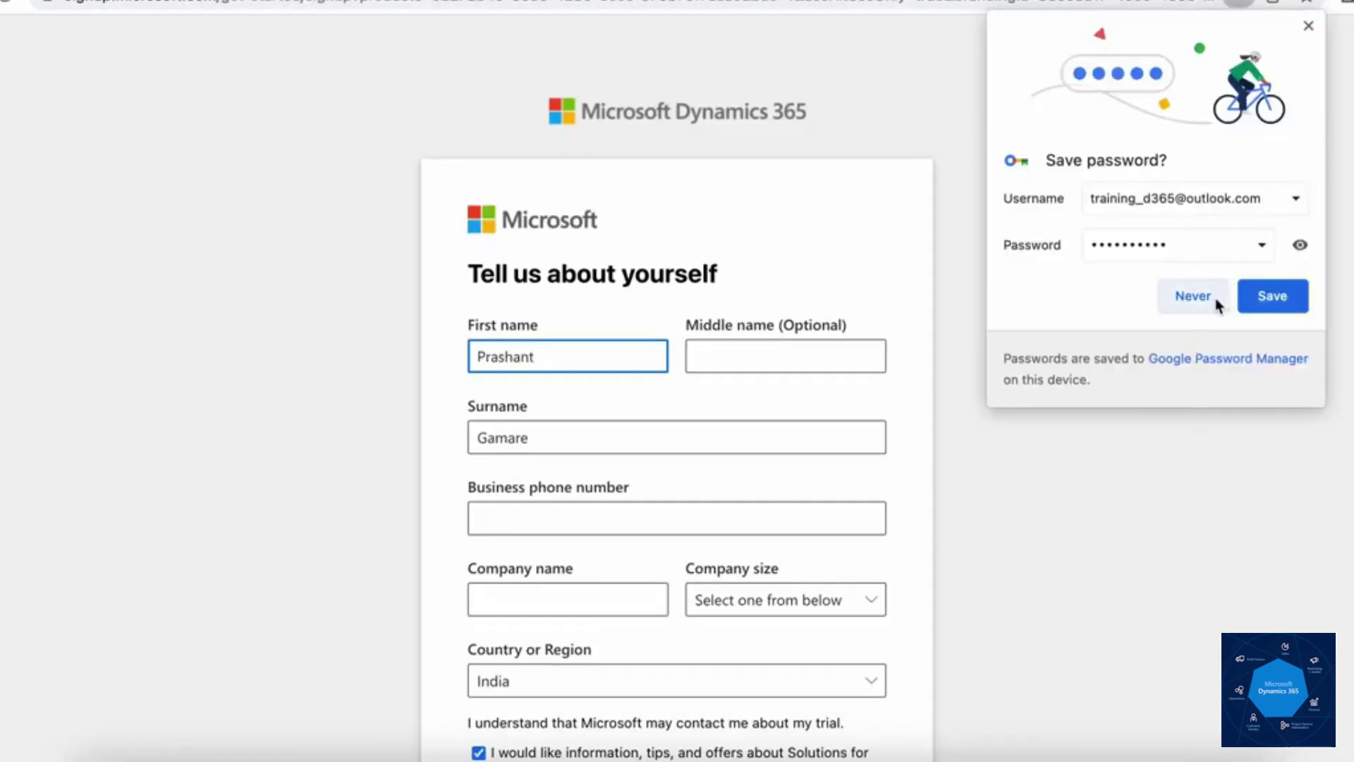
# Step: Decline Chrome's password saving and enter the business phone number
pyautogui.click(1217, 297)
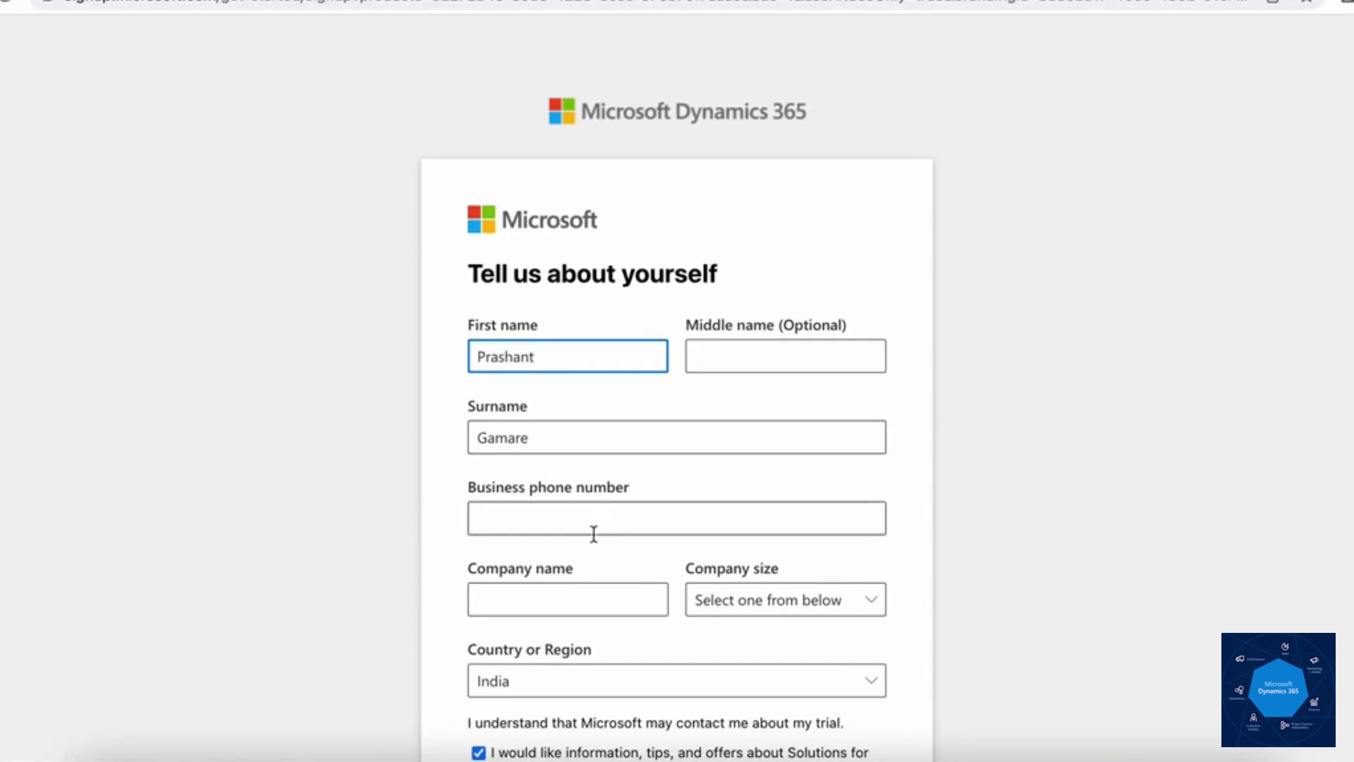
pyautogui.scroll(-3, 593, 531)
pyautogui.scroll(-2, 593, 531)
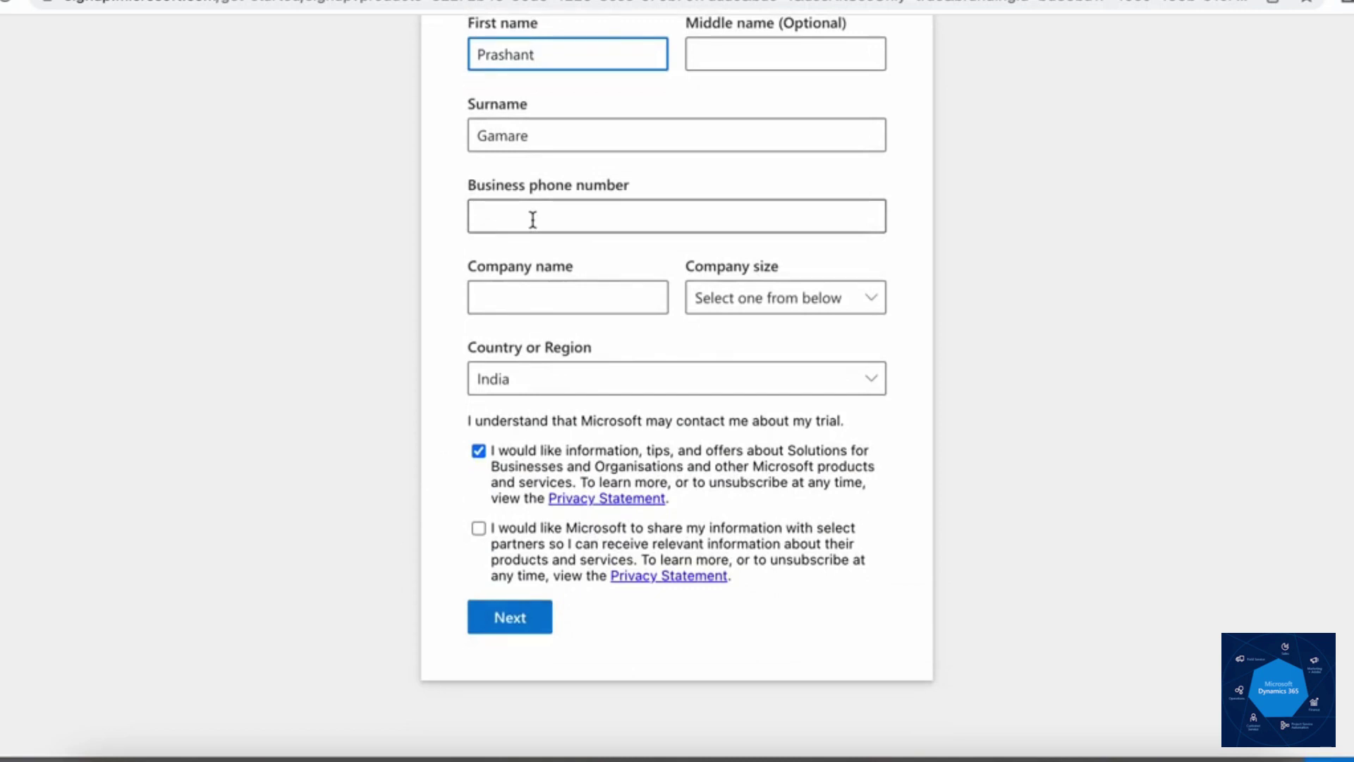
pyautogui.click(525, 309)
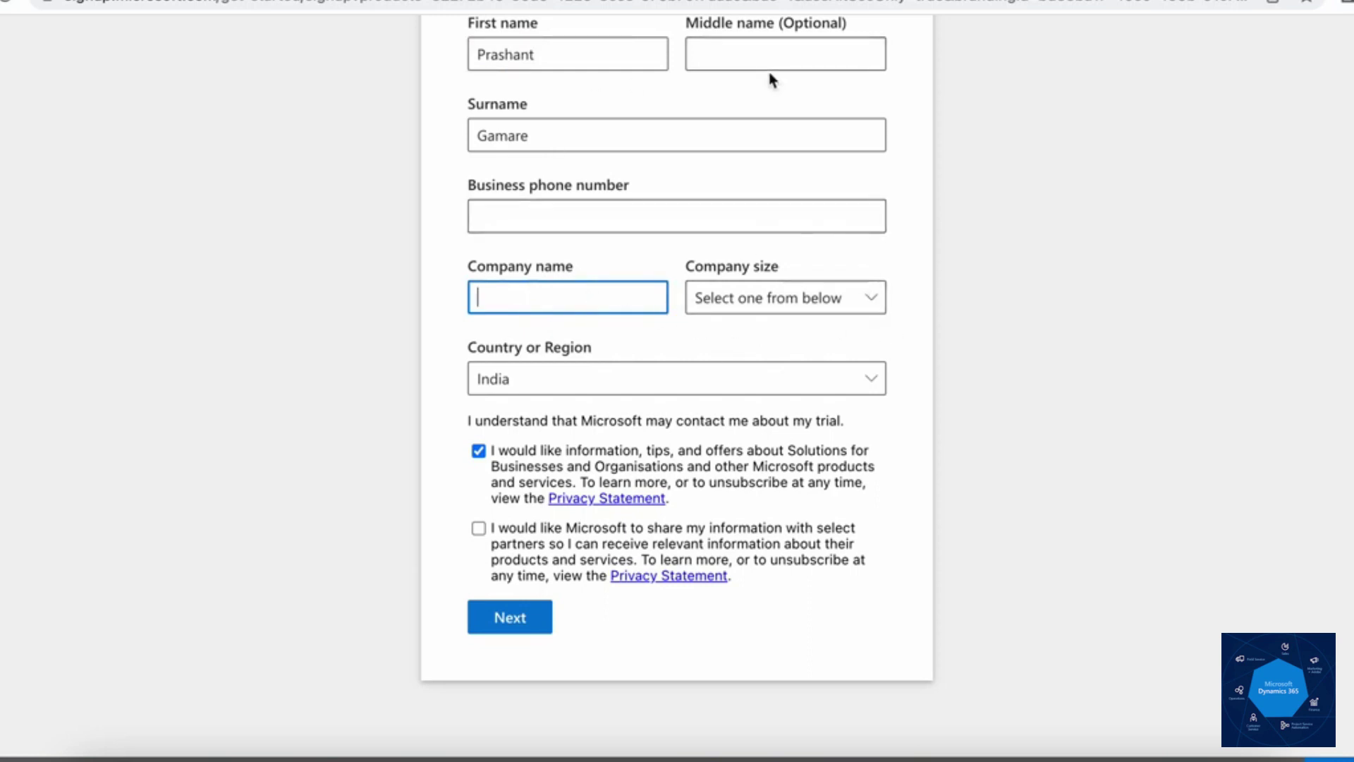
pyautogui.click(516, 224)
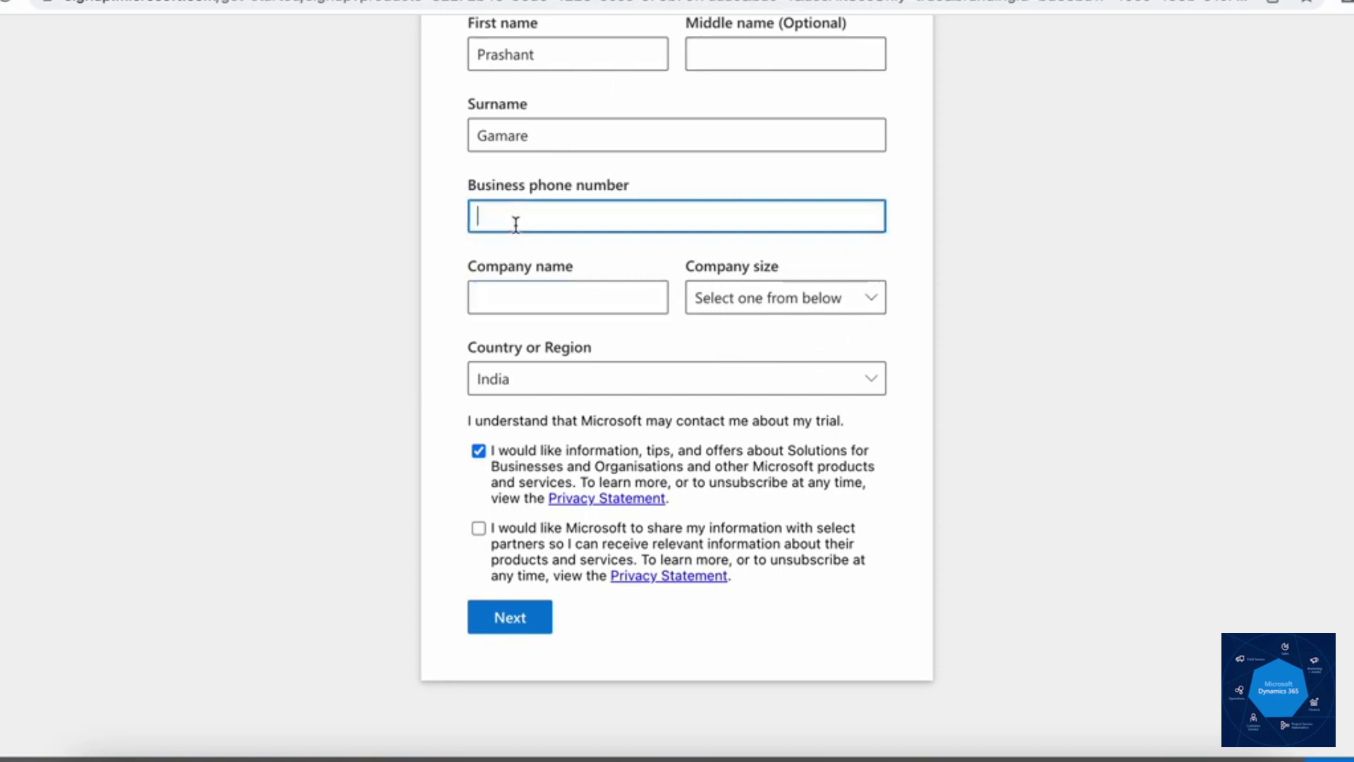
pyautogui.write('730000000')
# Step: Enter company name TrainingD36522, choose size 25-49 people, and opt out of marketing offers
pyautogui.click(564, 302)
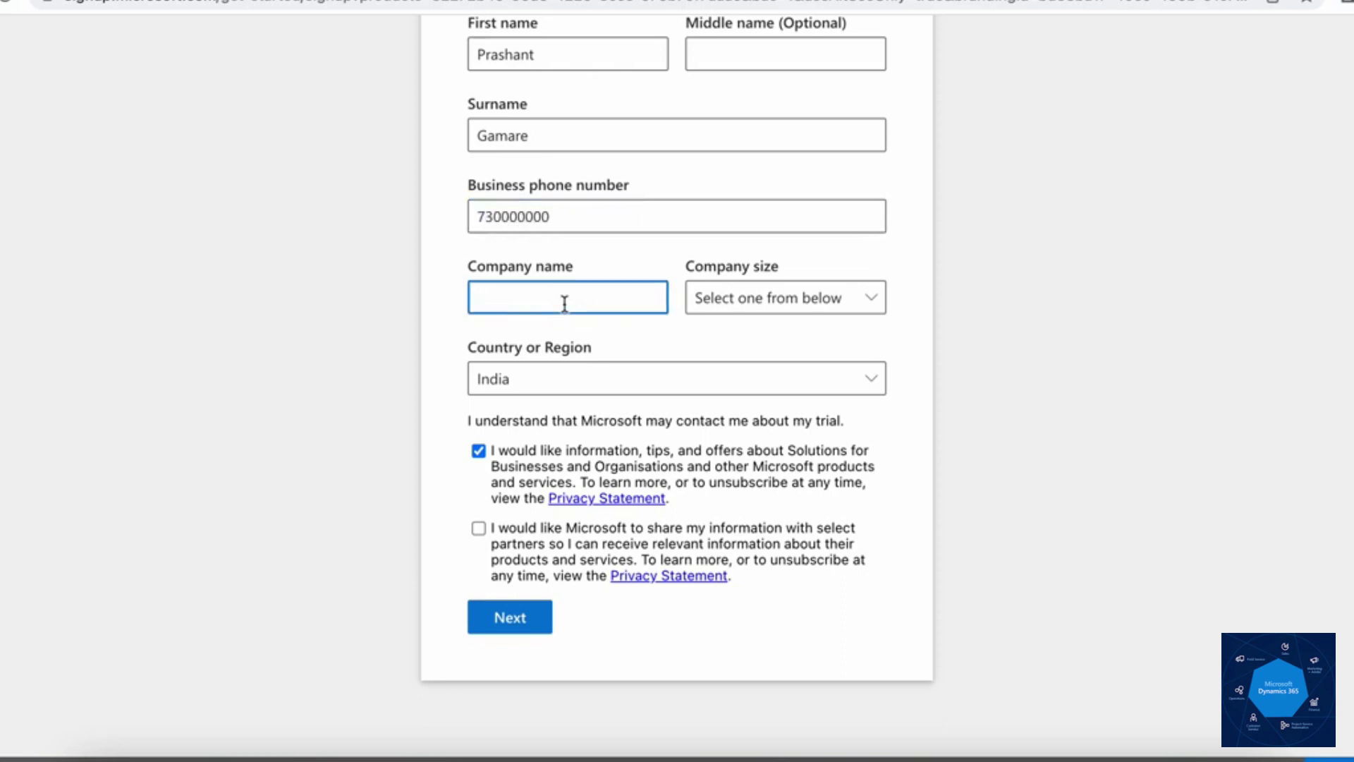
pyautogui.write('Traiing')
pyautogui.hotkey('ctrl', 'a')
pyautogui.write('TraiiningD36522')
pyautogui.click(806, 305)
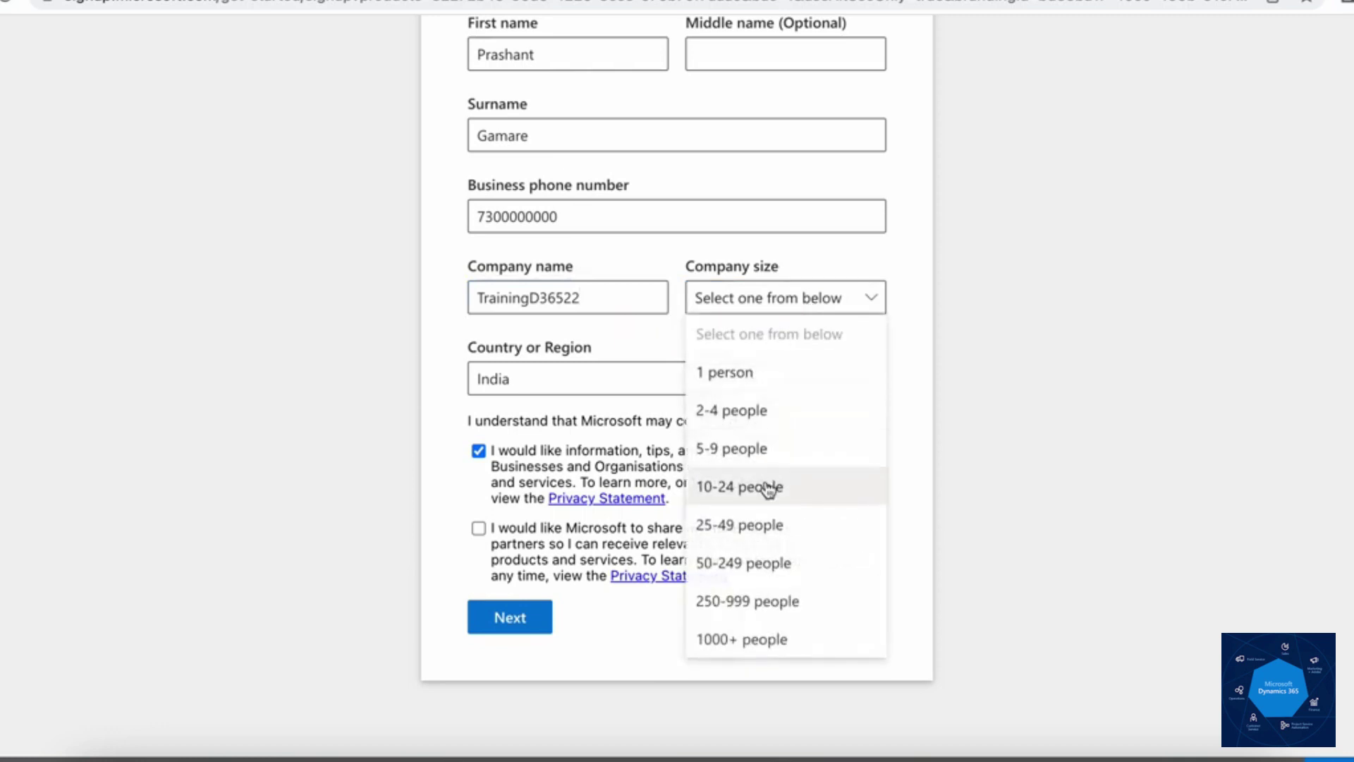
pyautogui.click(771, 526)
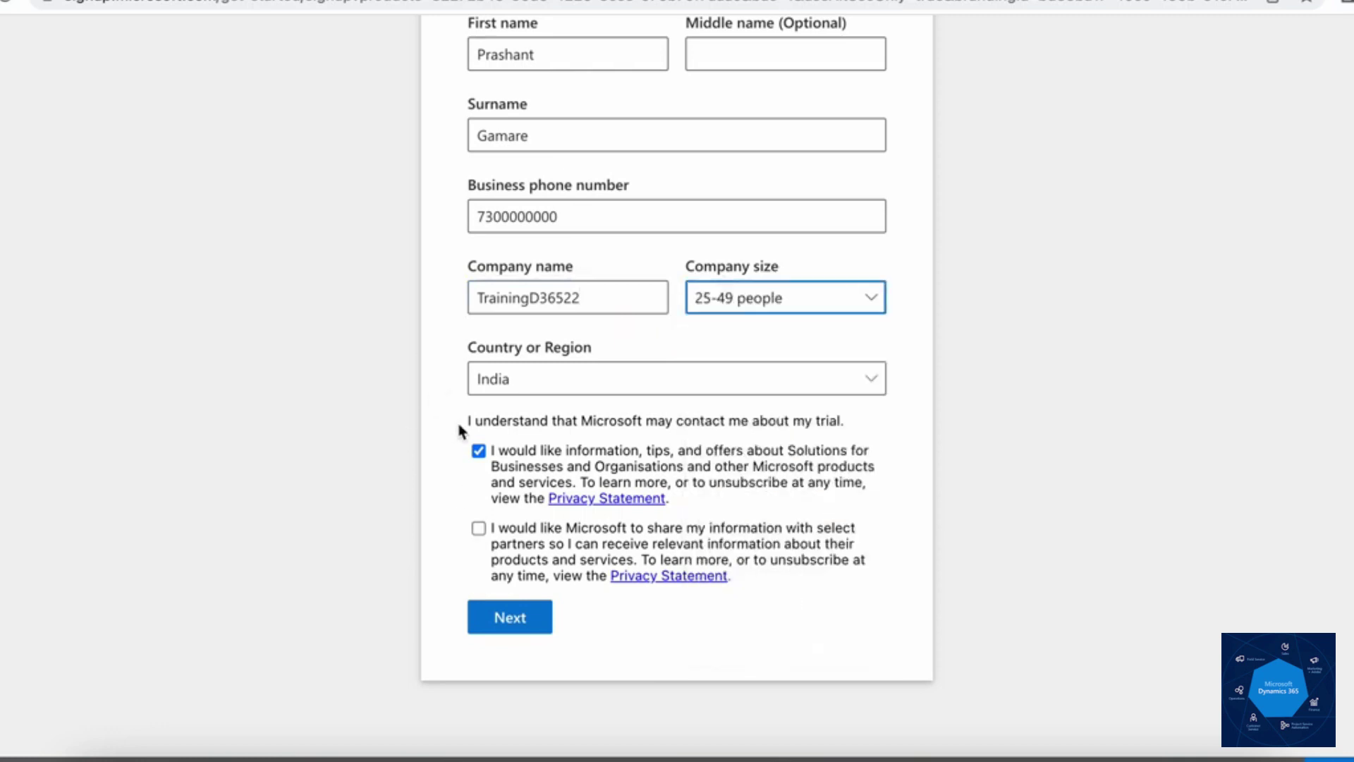
pyautogui.click(479, 452)
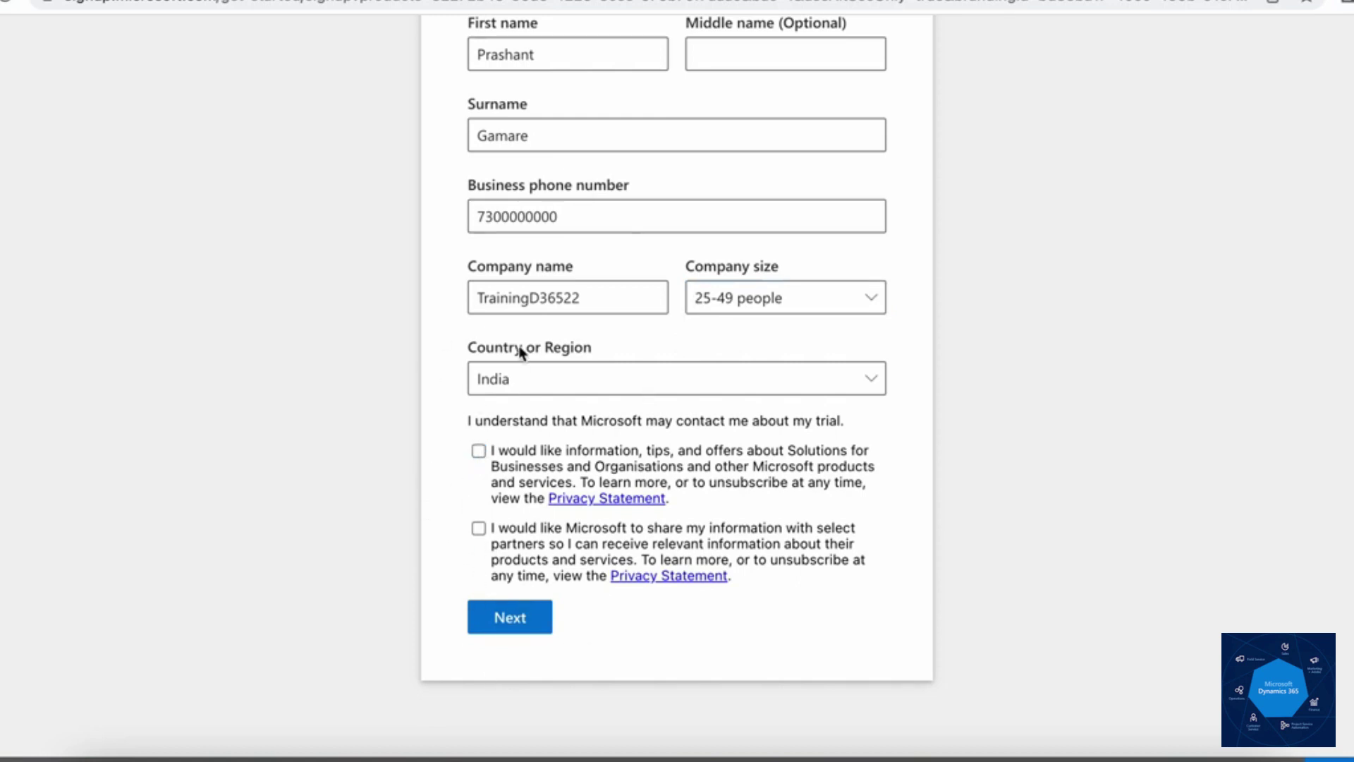
# Step: Submit the profile, then enter the required address details and save them
pyautogui.click(518, 621)
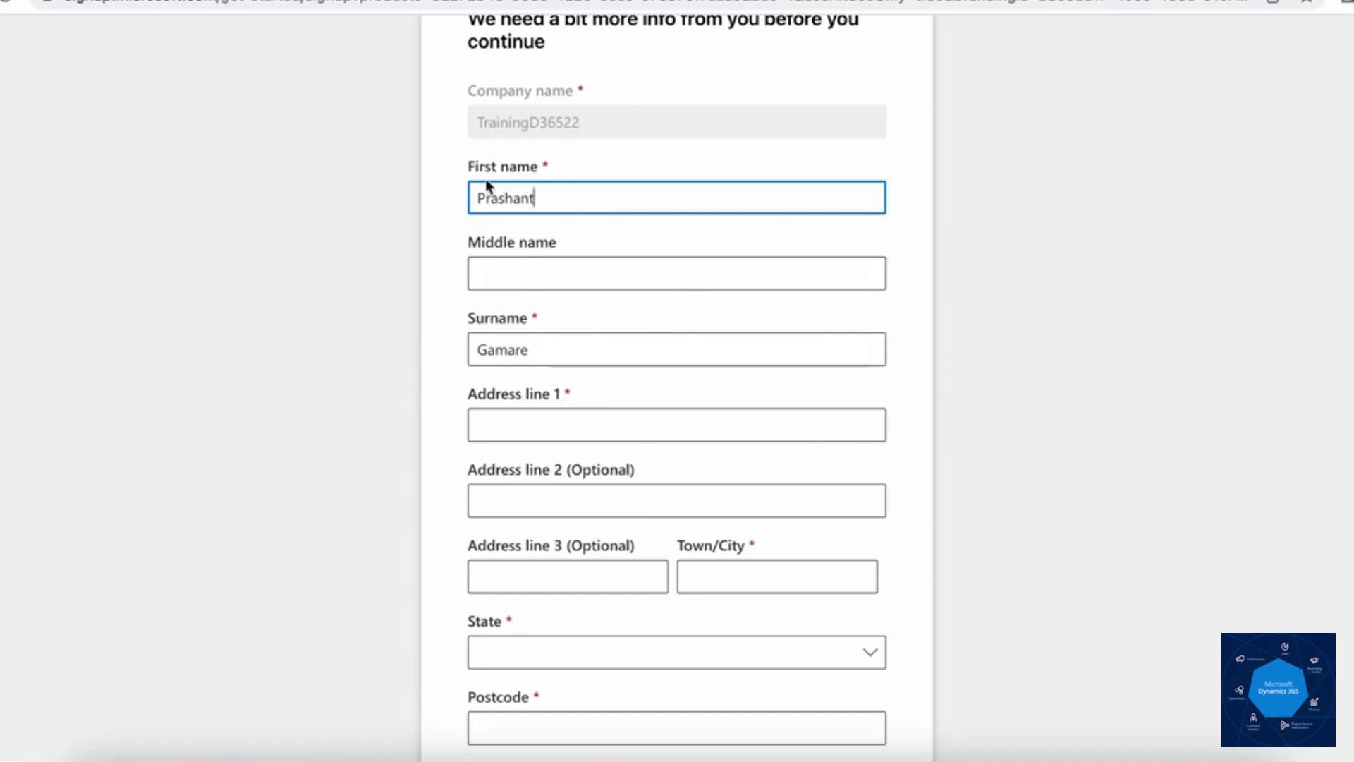
pyautogui.click(571, 424)
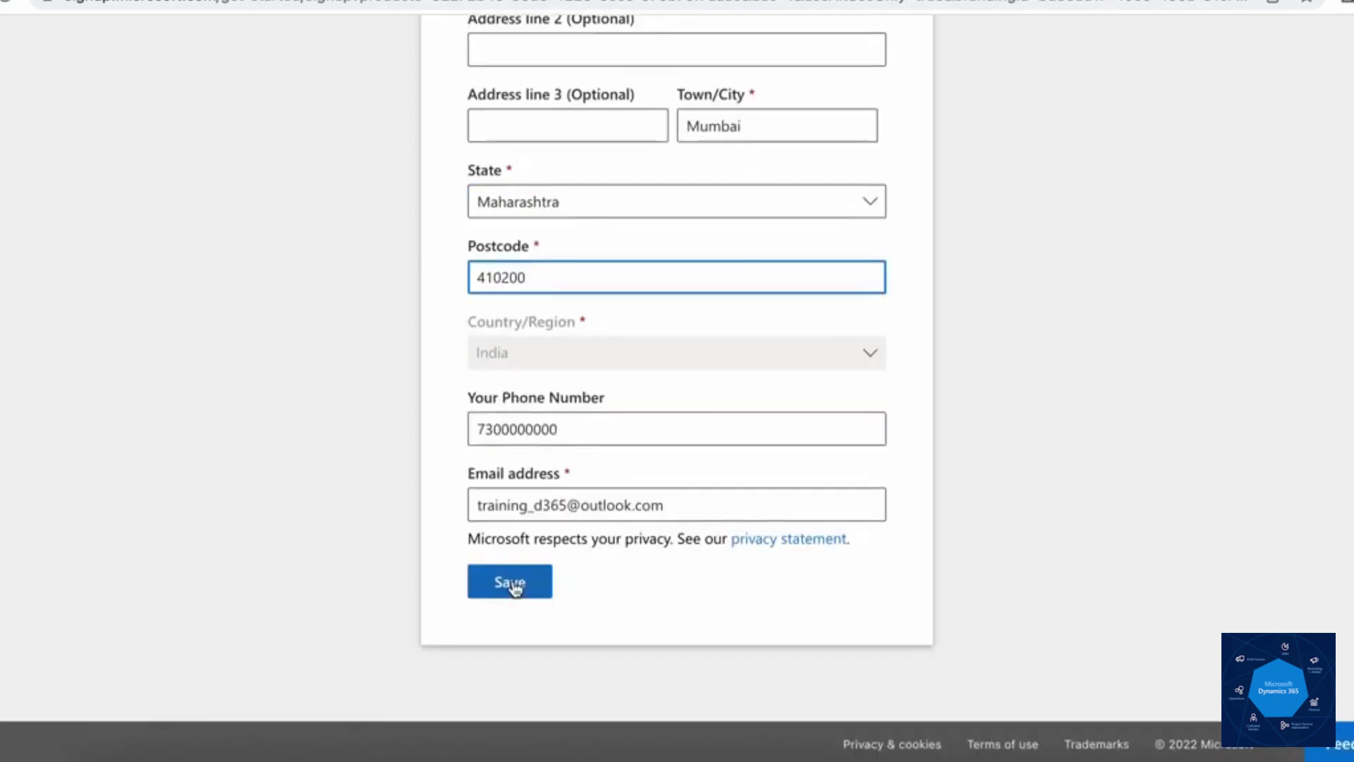
pyautogui.click(513, 584)
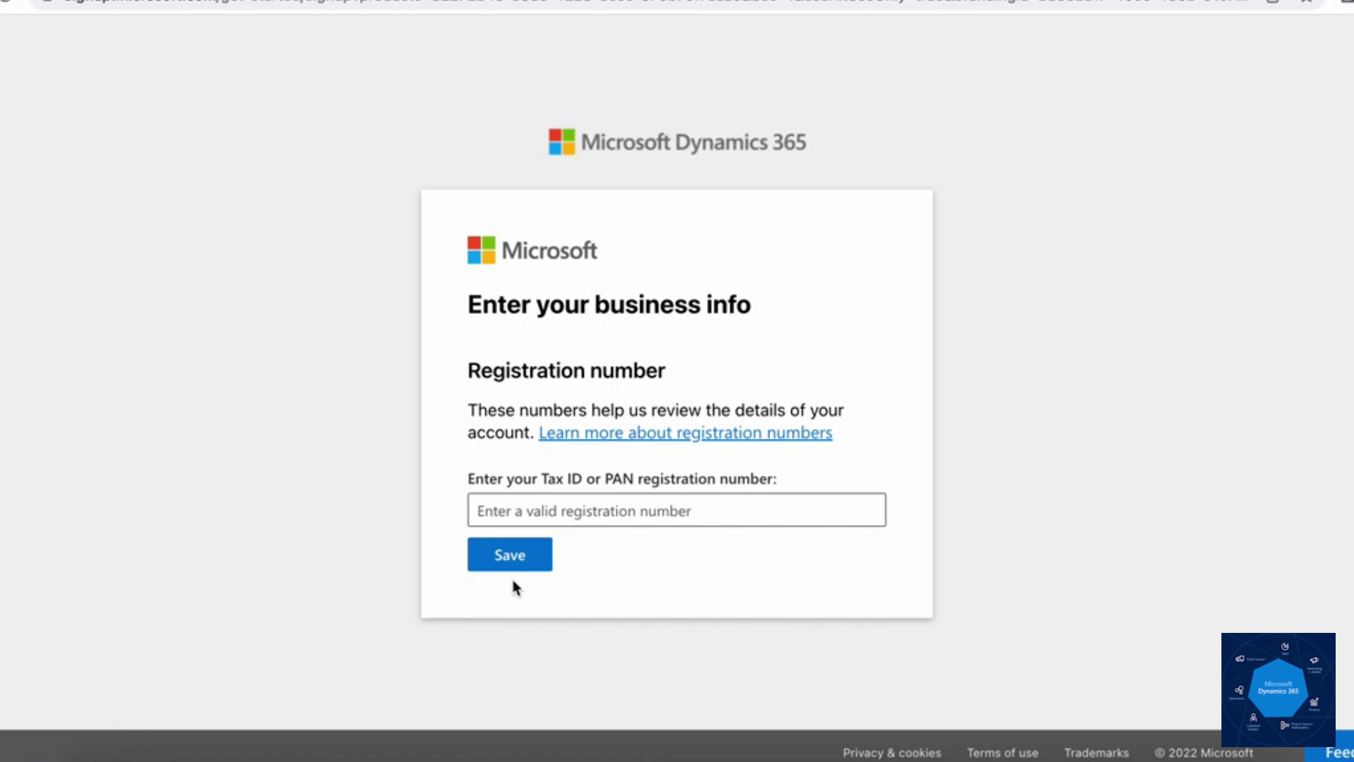
# Step: Paste the PAN registration number, fix the wrong digits, and save it
pyautogui.click(620, 511)
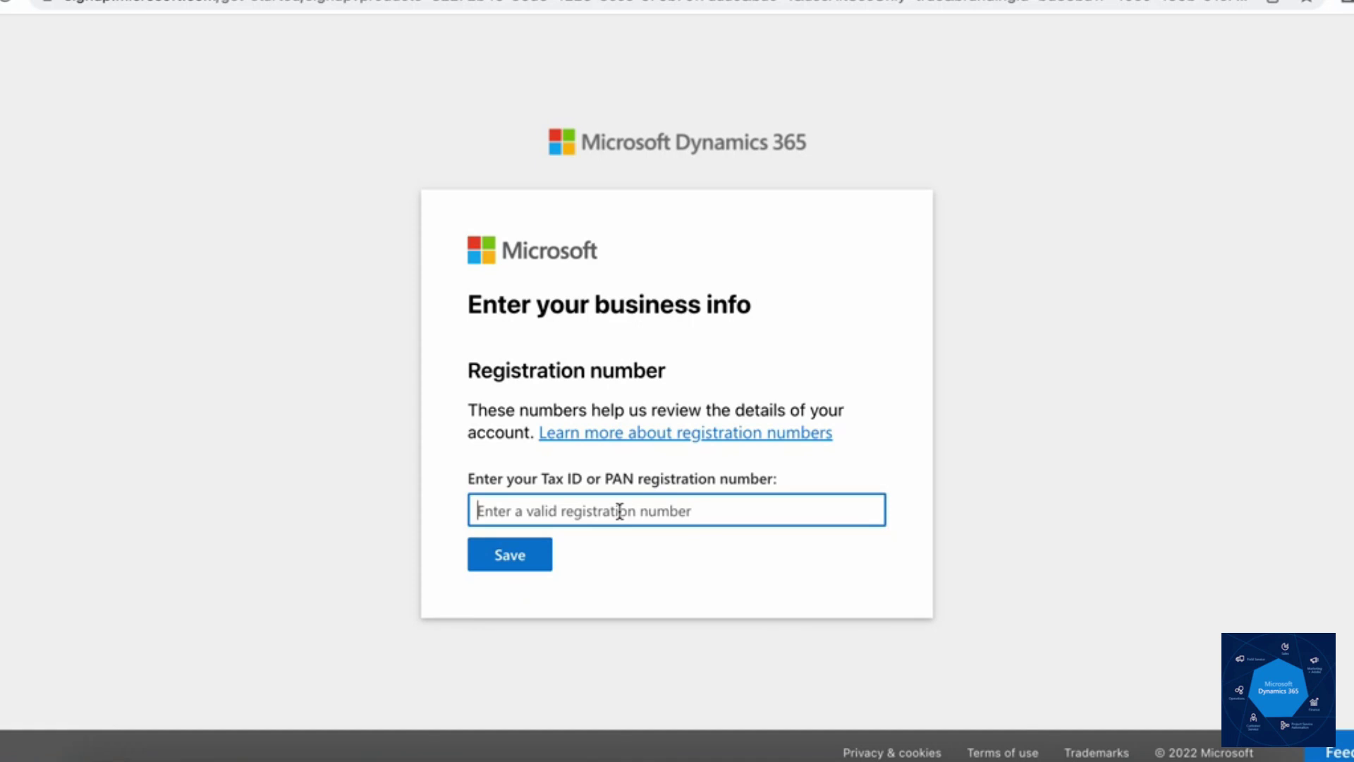
pyautogui.moveTo(503, 511); pyautogui.dragTo(531, 511)
pyautogui.click(595, 515)
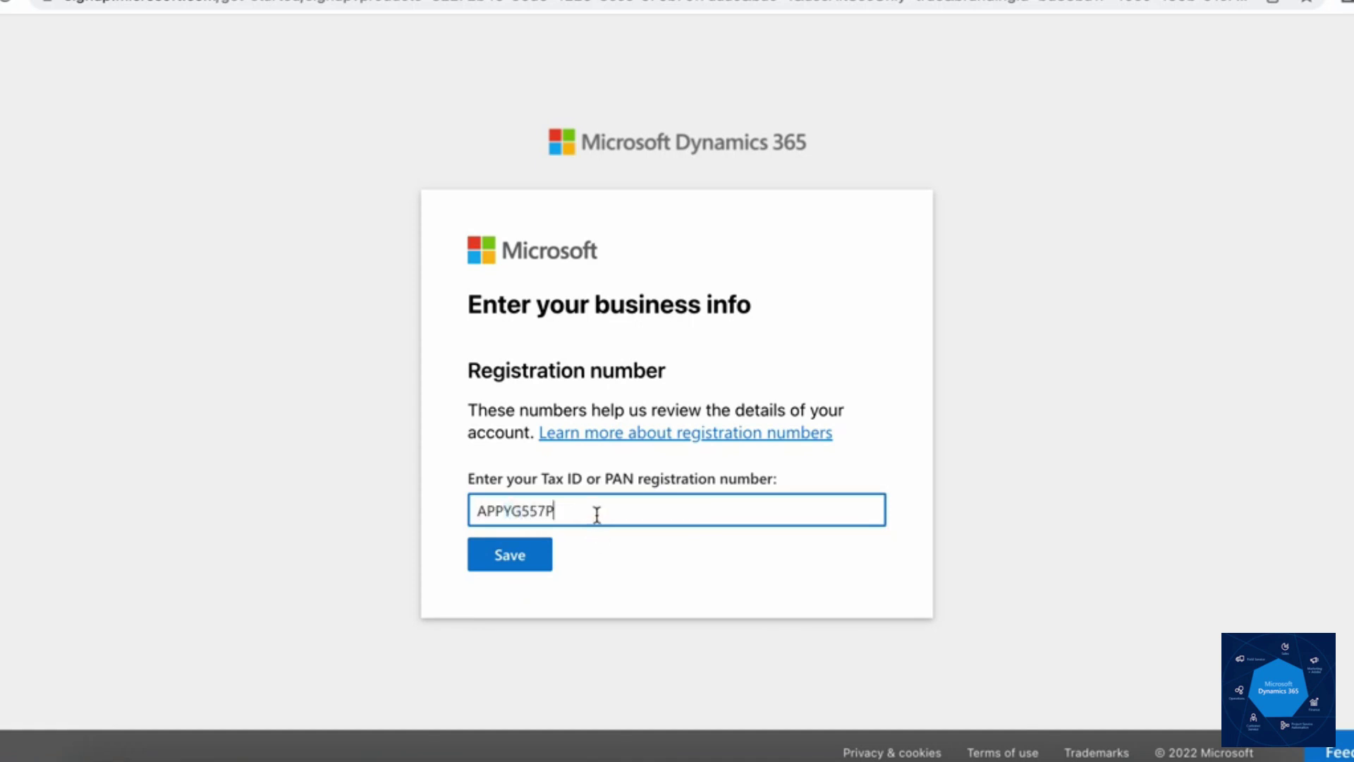
pyautogui.click(528, 569)
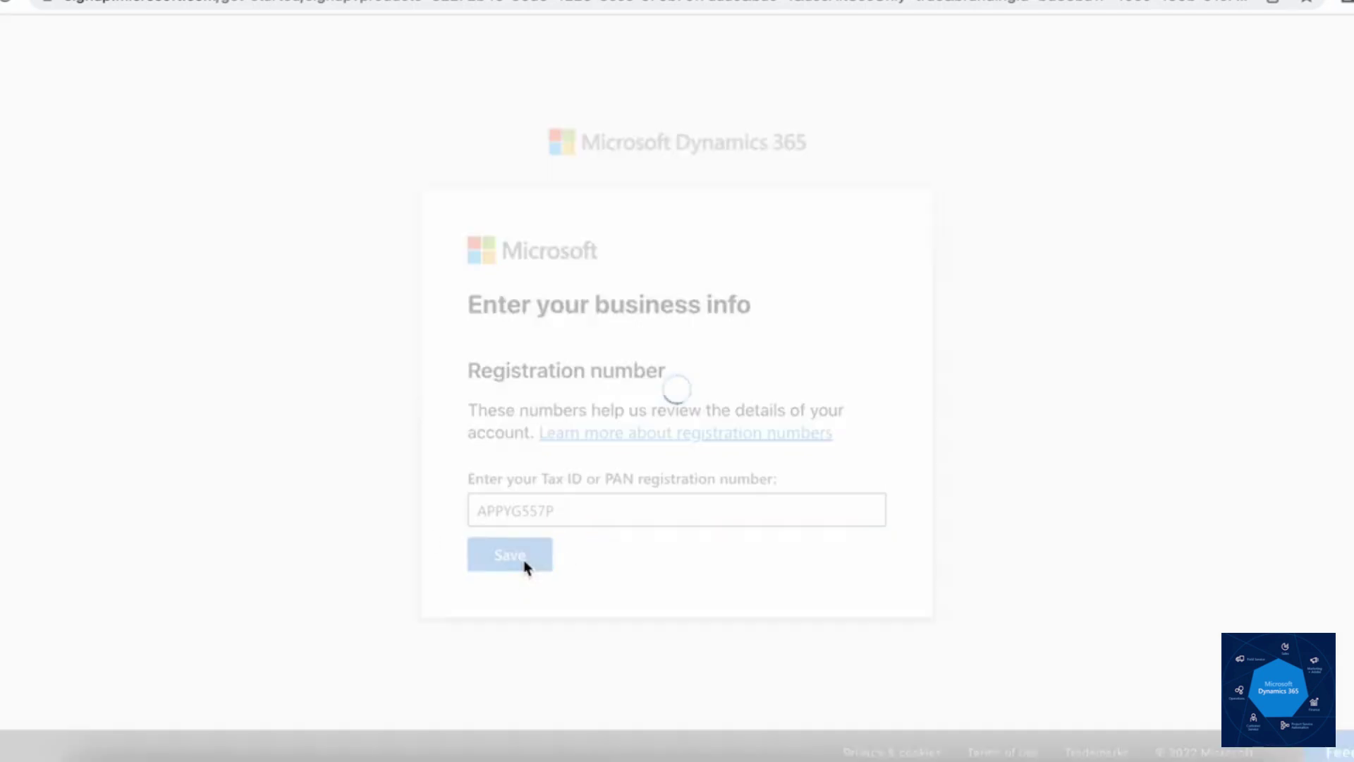